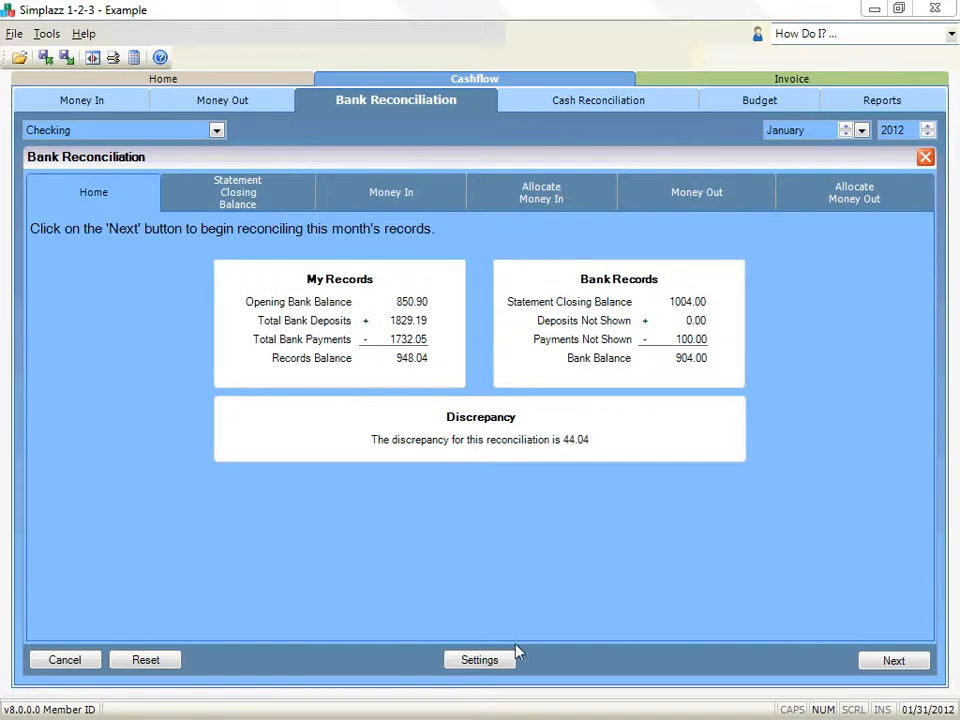
# - Switch the reconciliation settings to the automated downloaded-file method and load Sample Download File January 2012.csv for a new financial institution
pyautogui.click(508, 667)
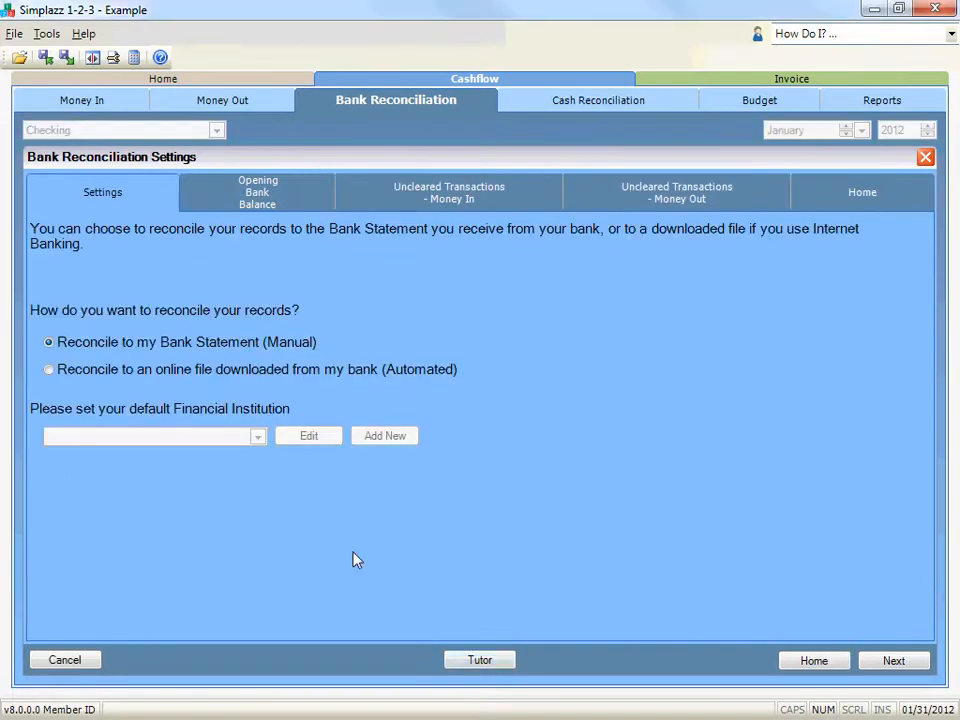
pyautogui.click(440, 377)
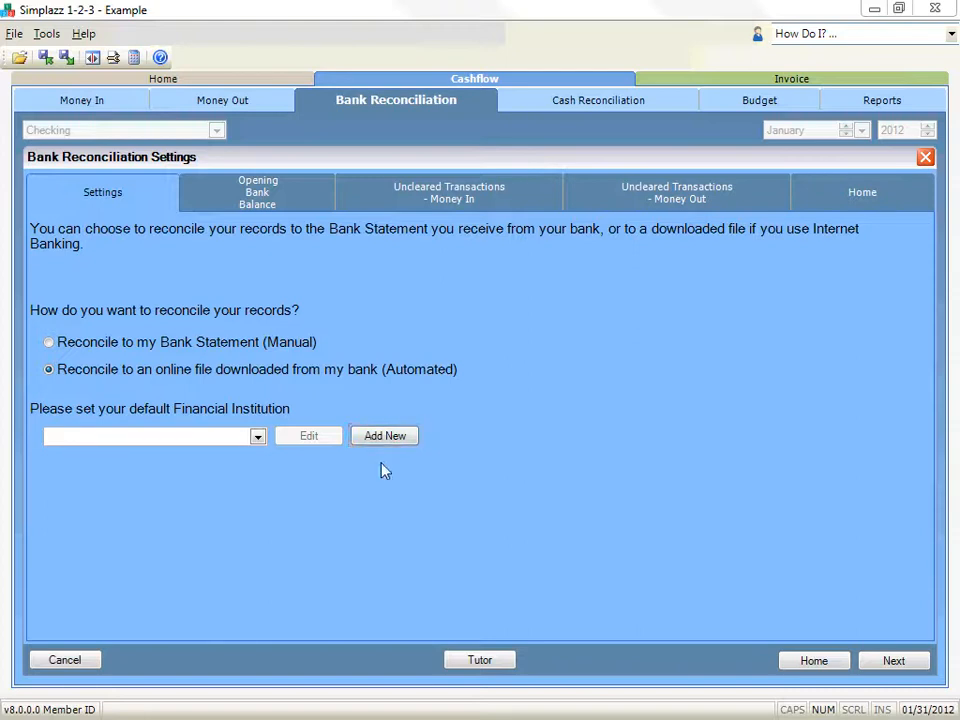
pyautogui.click(414, 440)
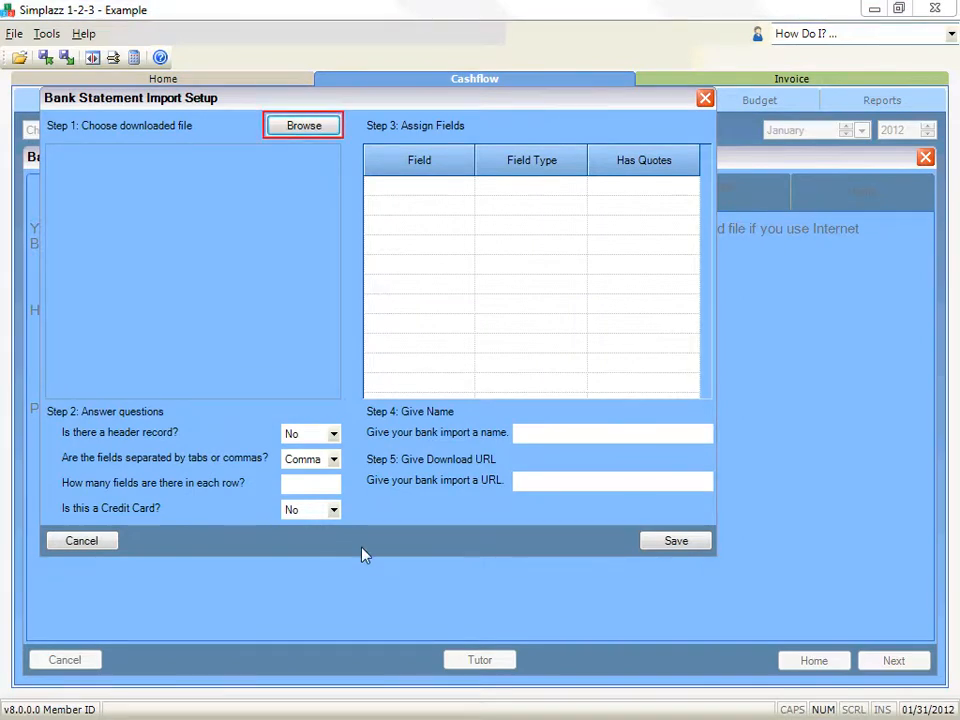
pyautogui.click(323, 134)
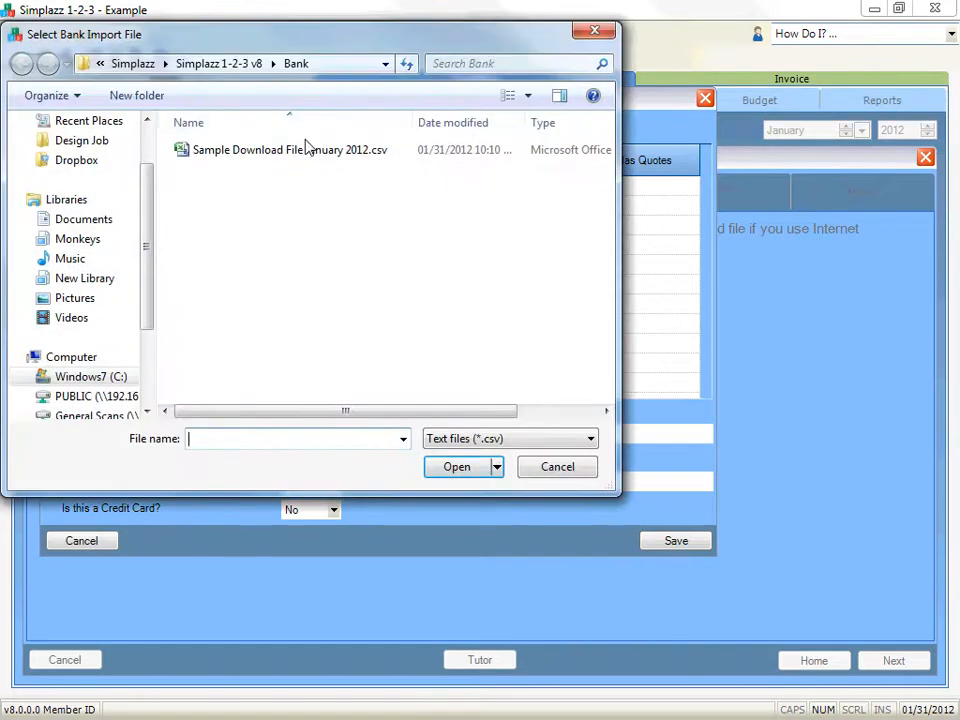
pyautogui.doubleClick(296, 150)
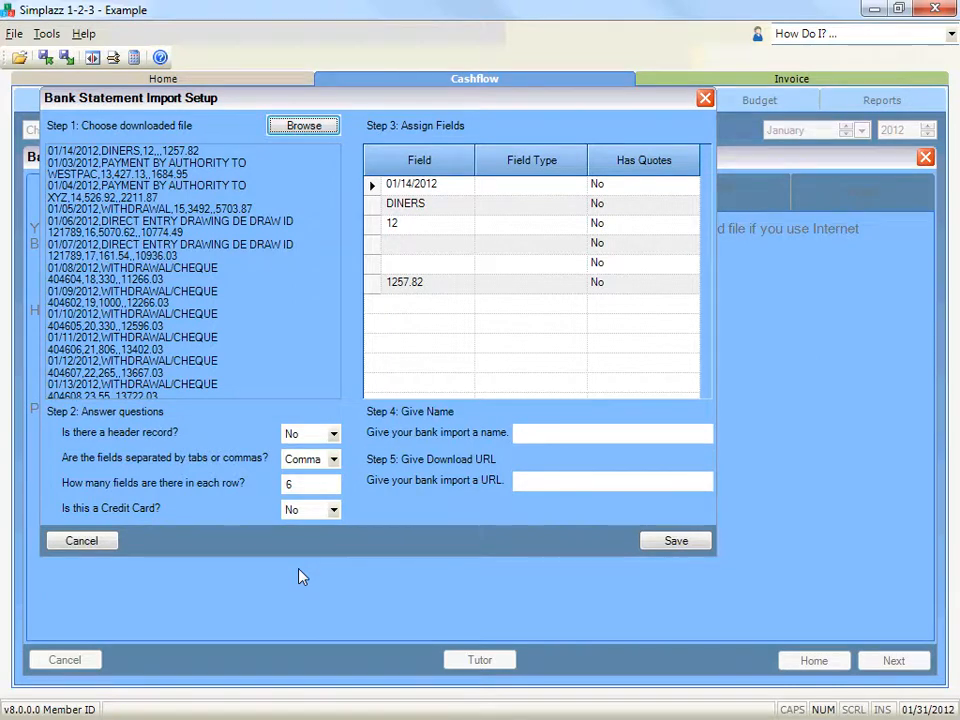
# - Specify that the import file has no header record and that its fields are separated by commas
pyautogui.click(334, 434)
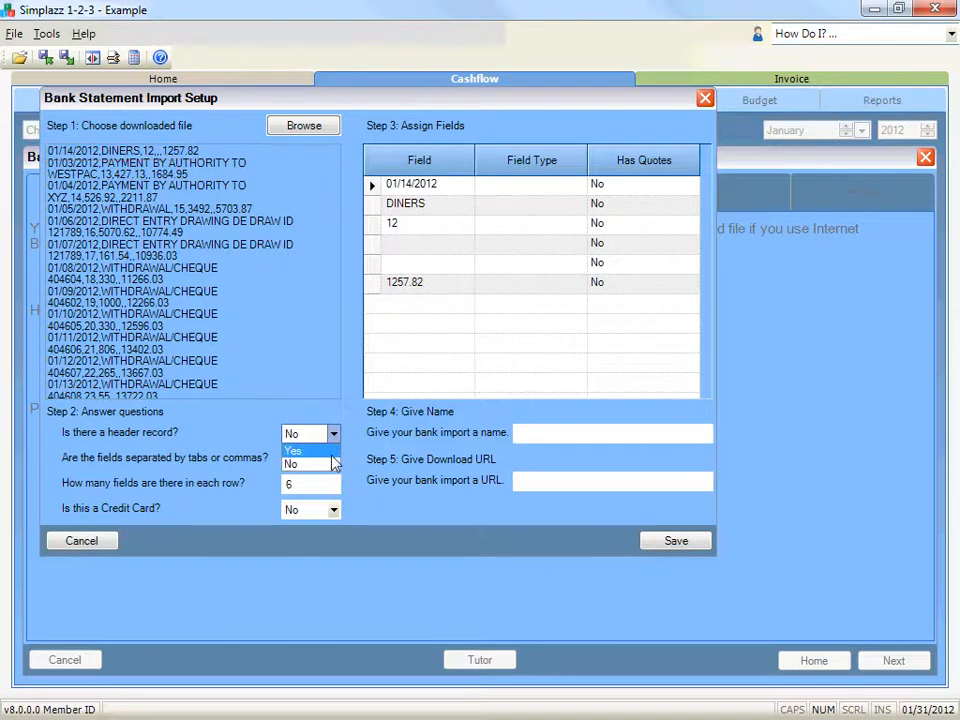
pyautogui.click(333, 463)
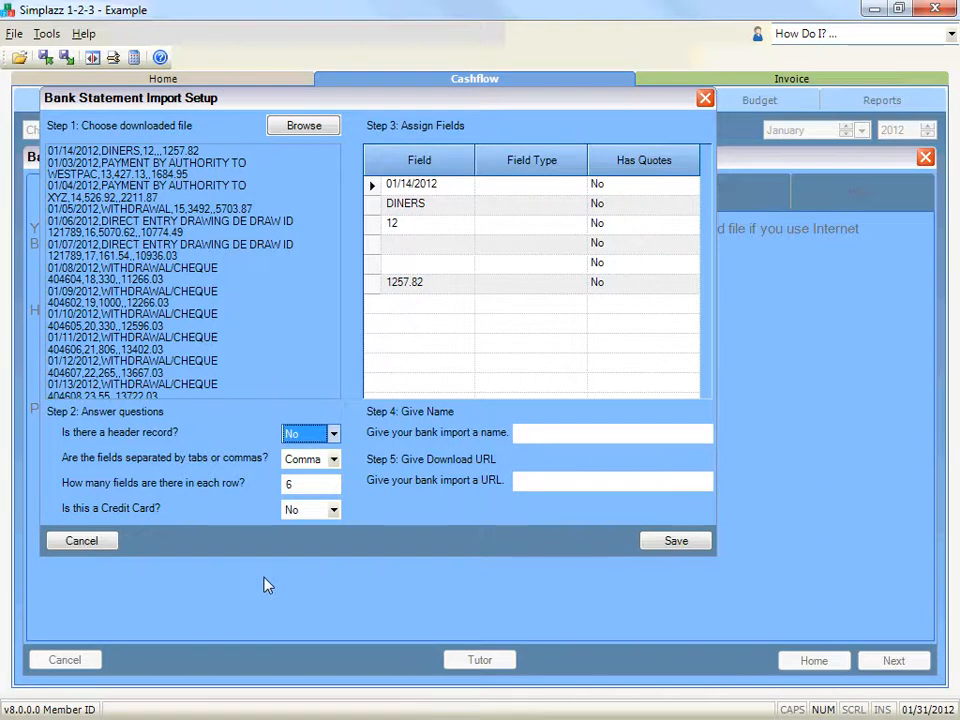
pyautogui.click(333, 459)
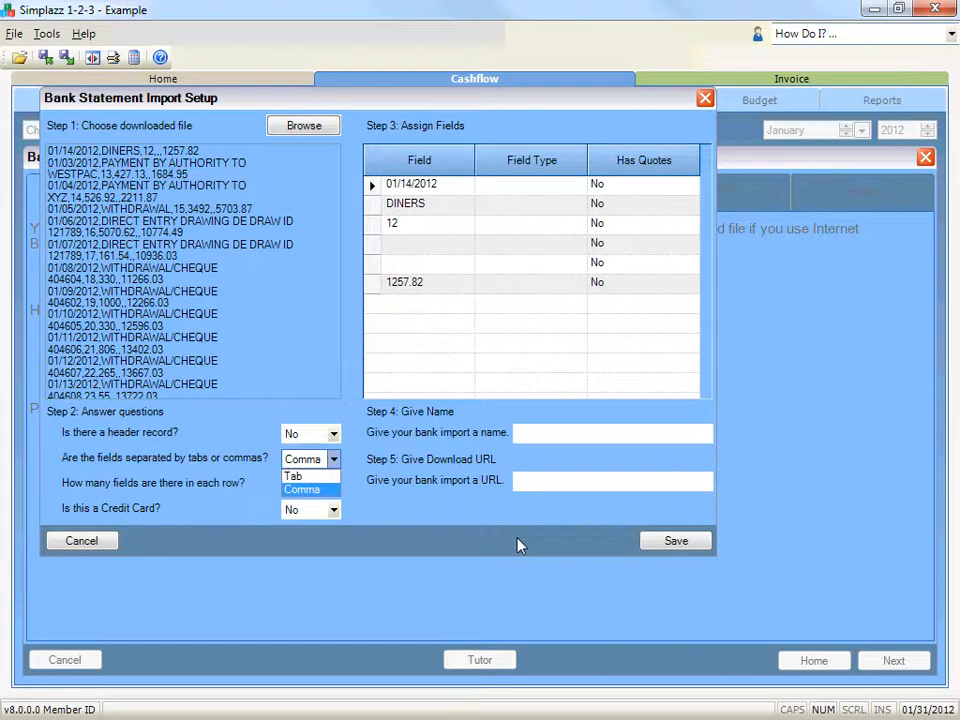
pyautogui.click(318, 488)
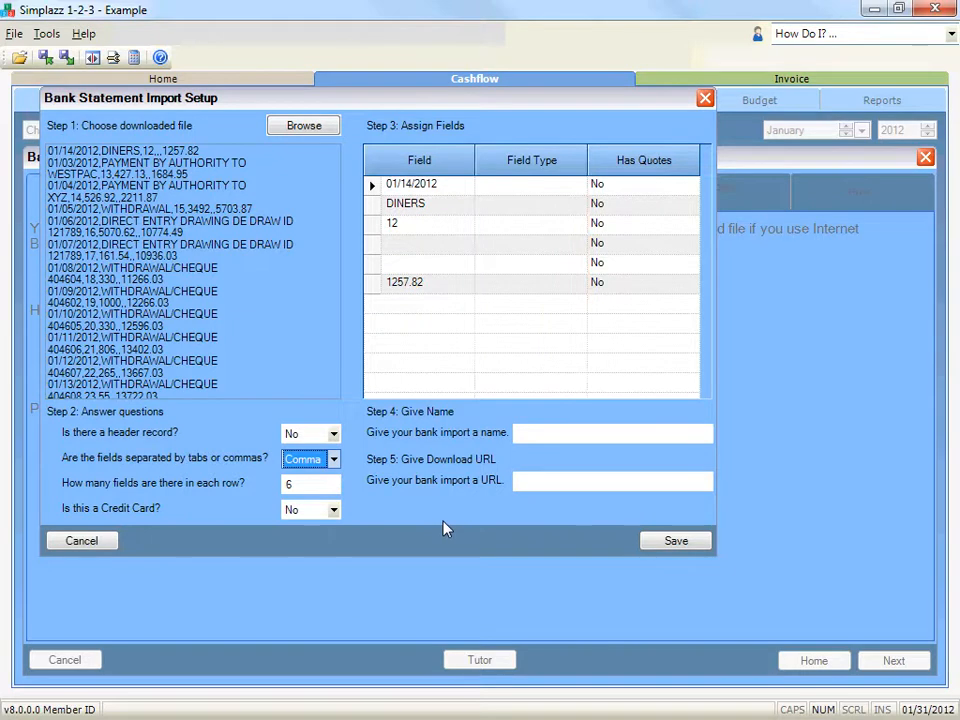
# - Assign the field types Entry Date, Description and Reference to the first three fields of the import file
pyautogui.click(560, 185)
pyautogui.click(583, 192)
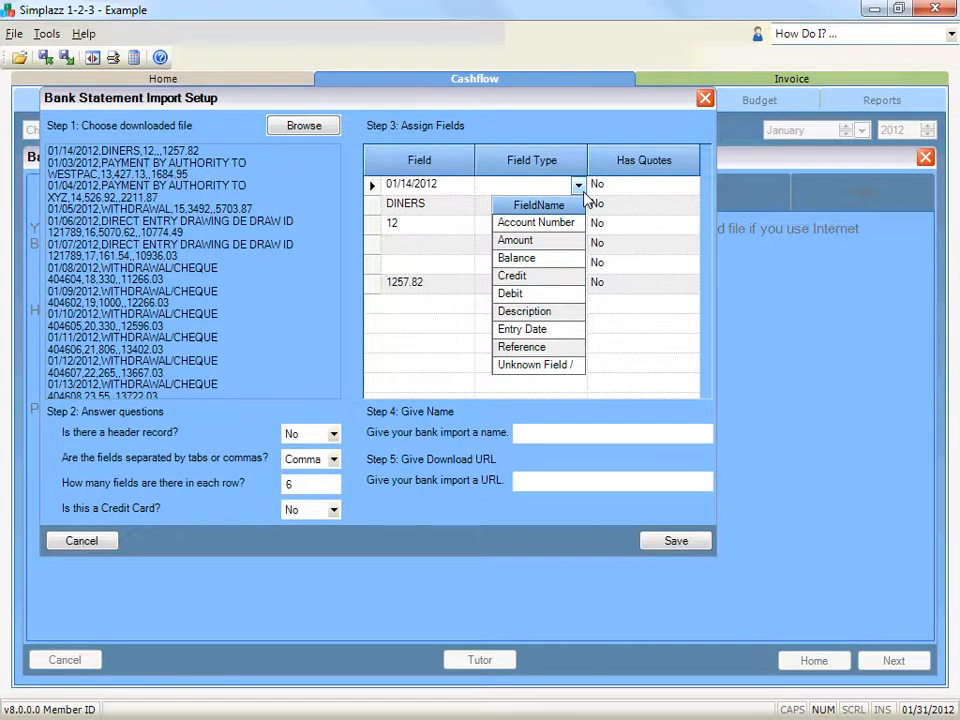
pyautogui.click(585, 197)
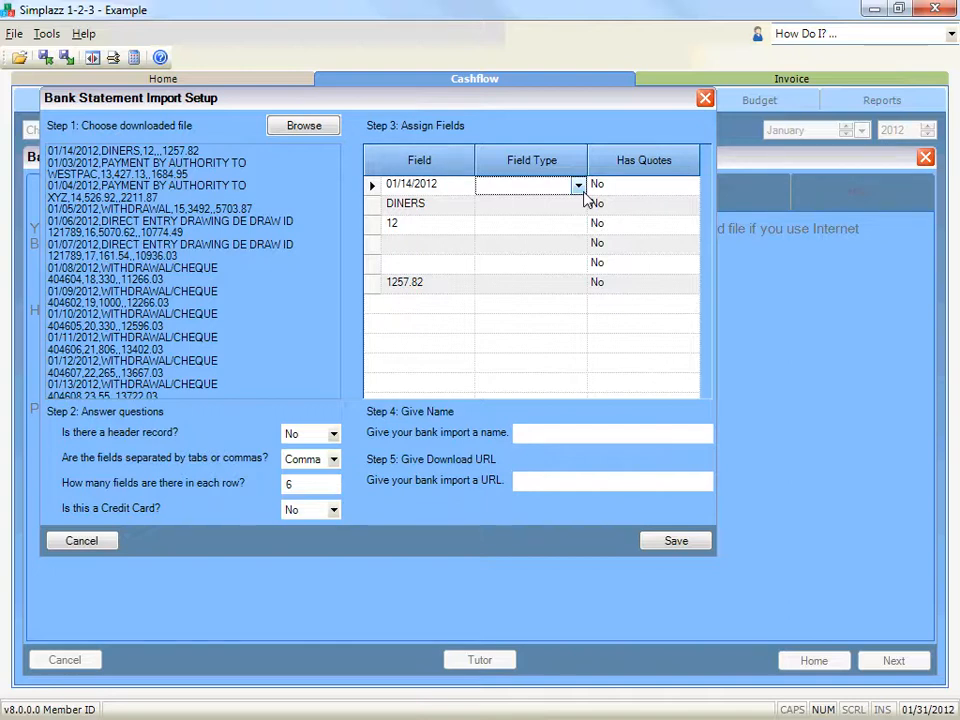
pyautogui.click(582, 190)
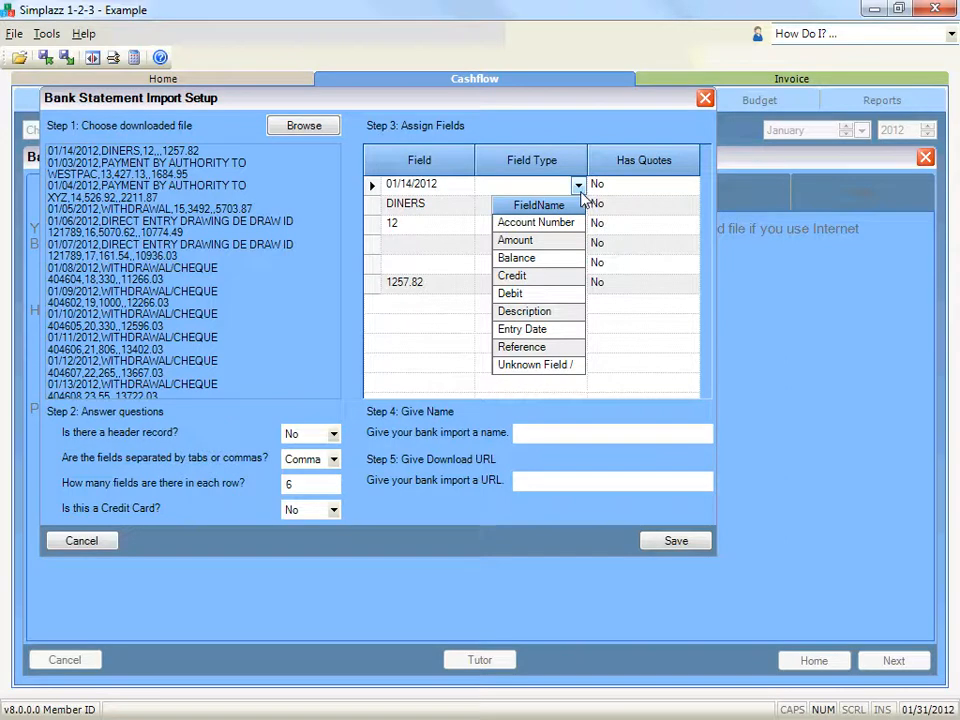
pyautogui.click(561, 331)
pyautogui.click(578, 205)
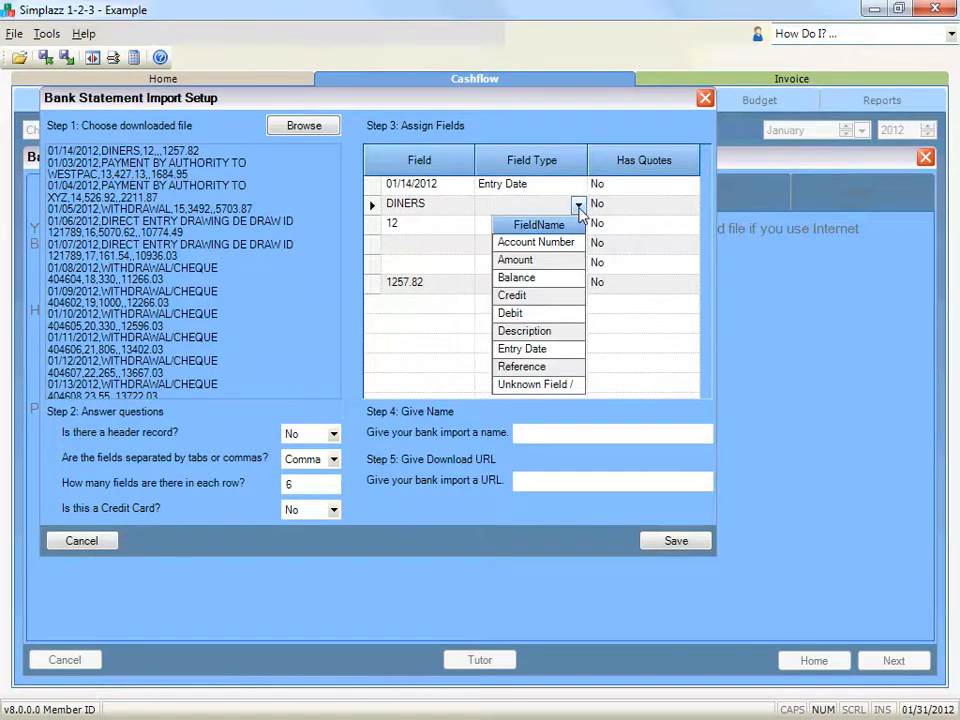
pyautogui.click(561, 331)
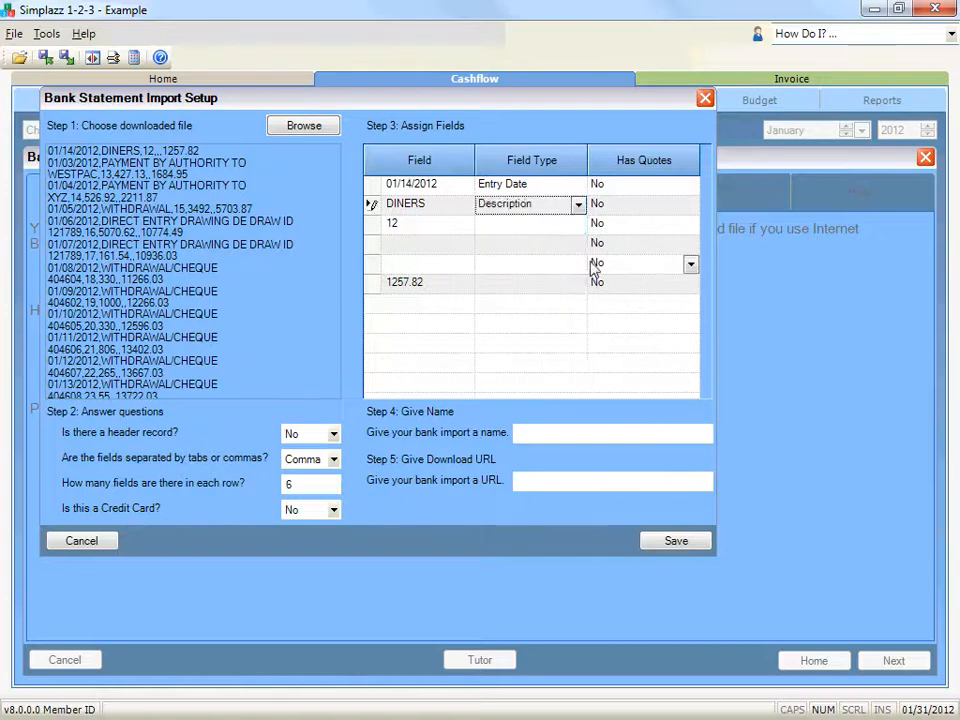
pyautogui.click(578, 224)
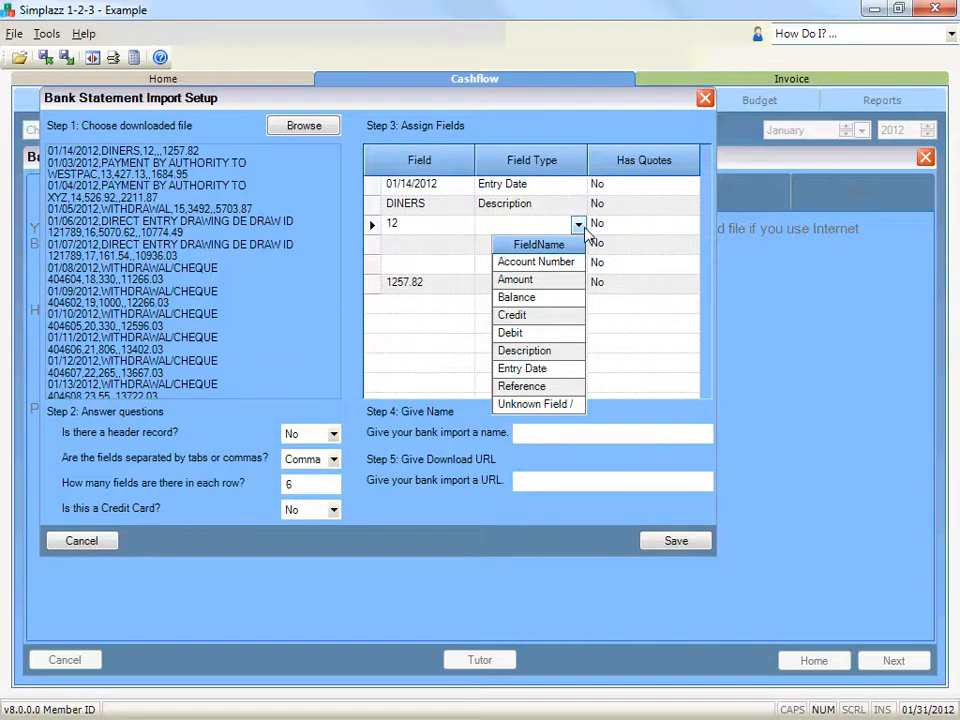
pyautogui.click(561, 387)
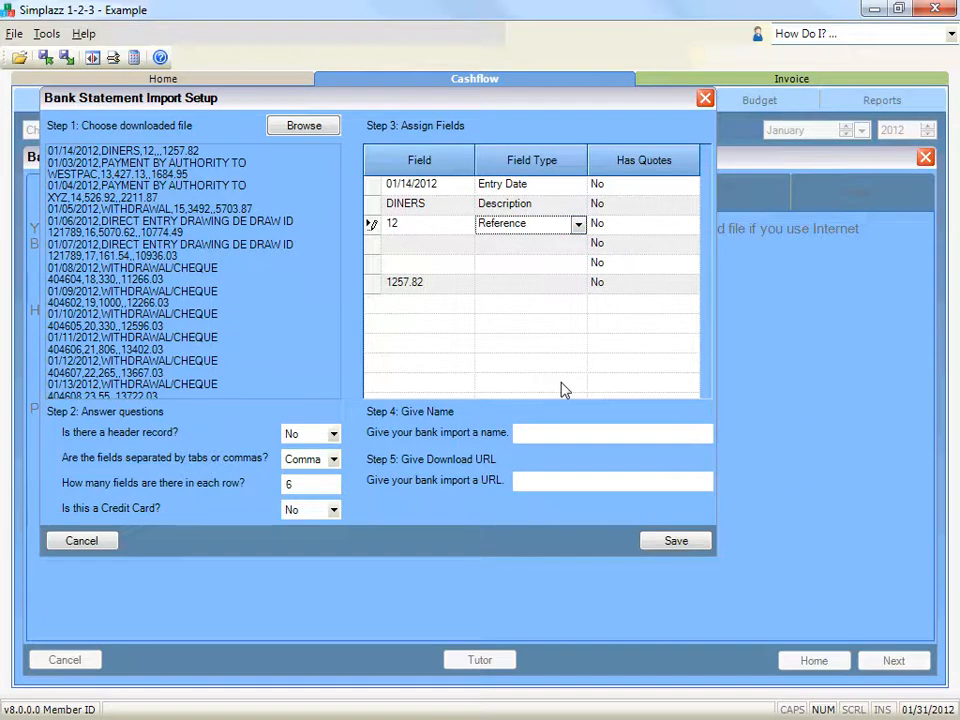
# - Assign Debit and Credit to the two blank fields and Balance to the last field of the import file
pyautogui.click(578, 245)
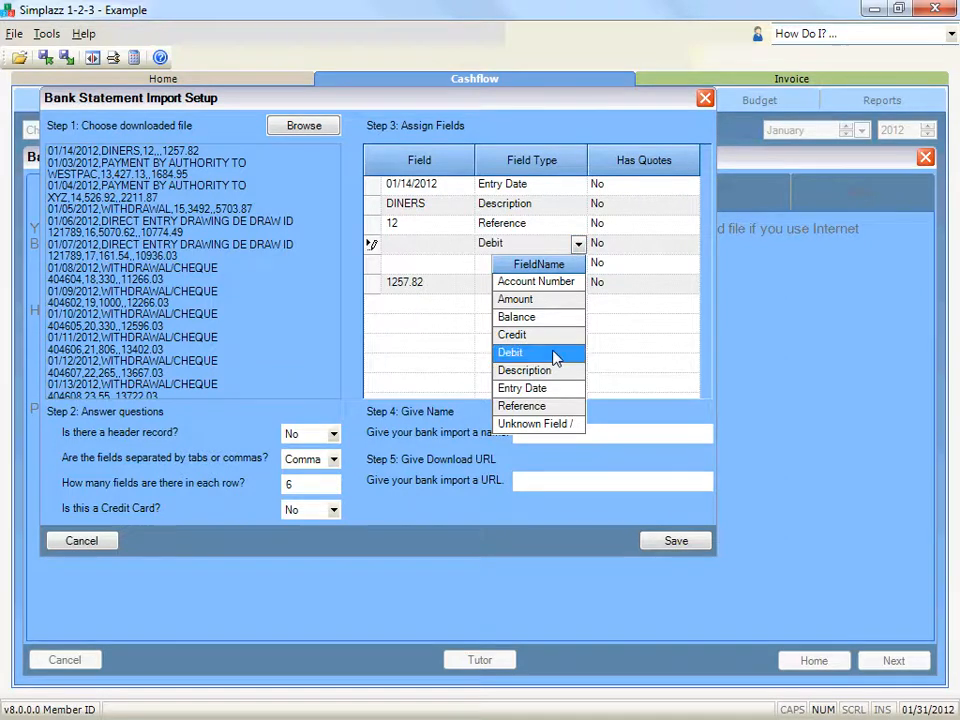
pyautogui.click(555, 355)
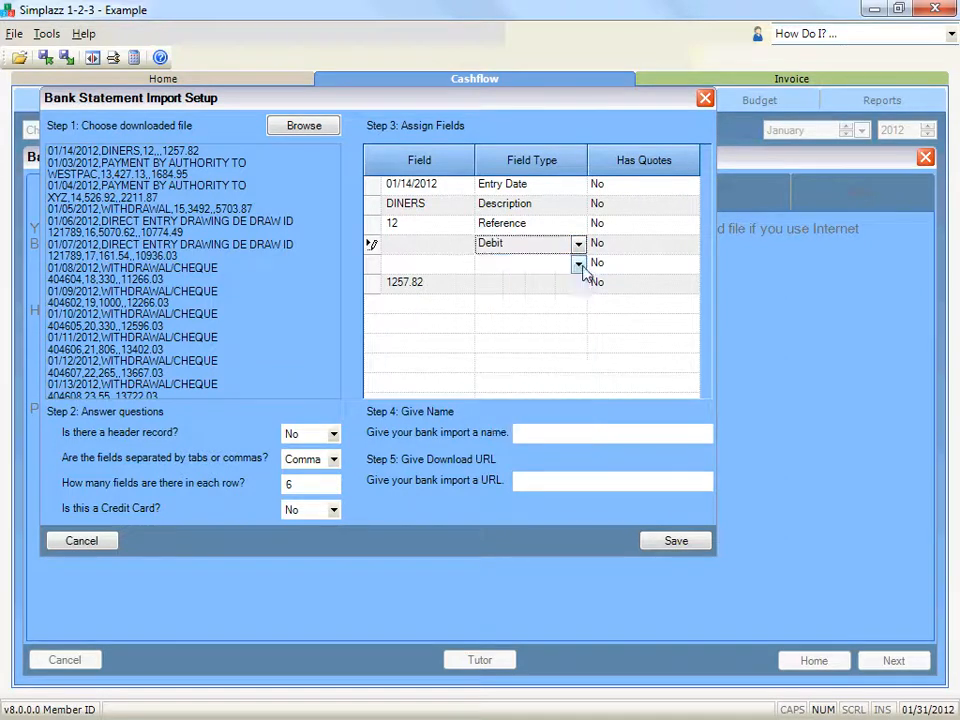
pyautogui.click(578, 264)
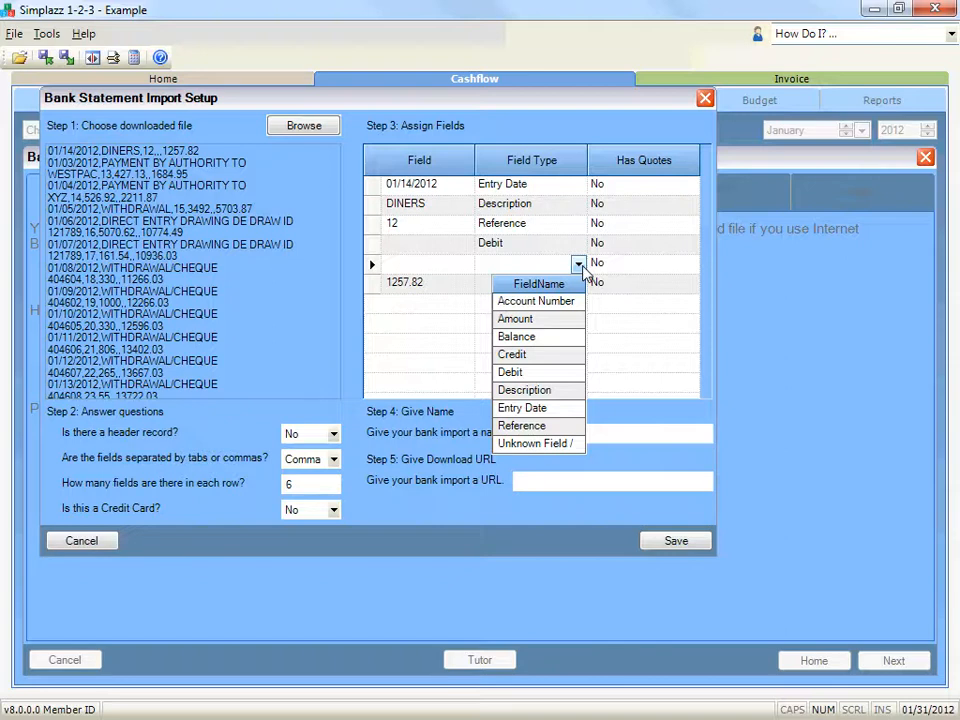
pyautogui.click(559, 356)
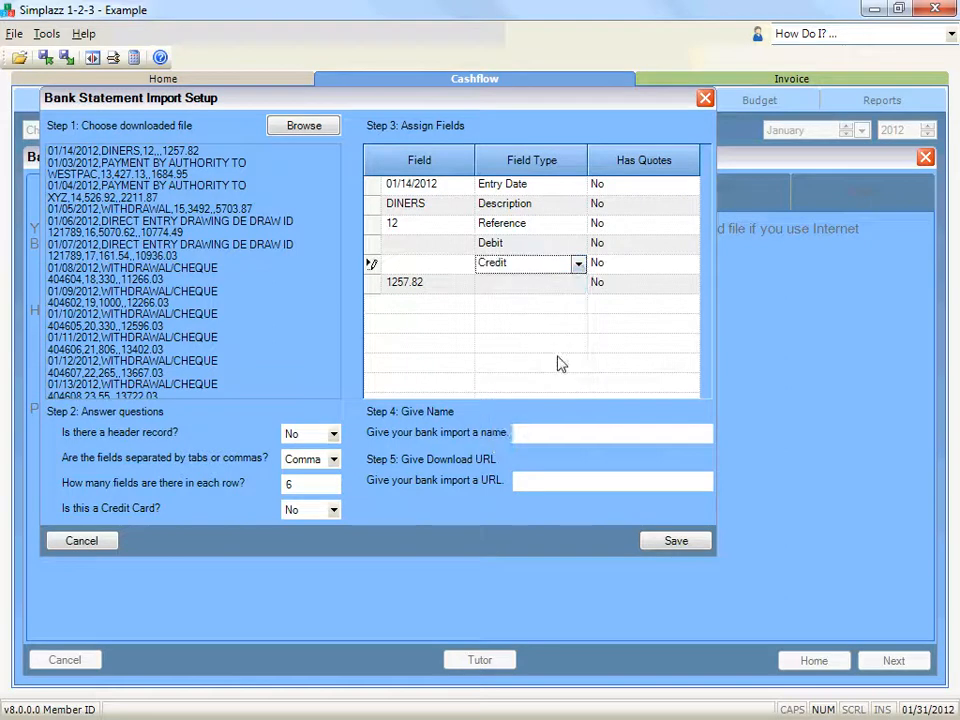
pyautogui.click(578, 284)
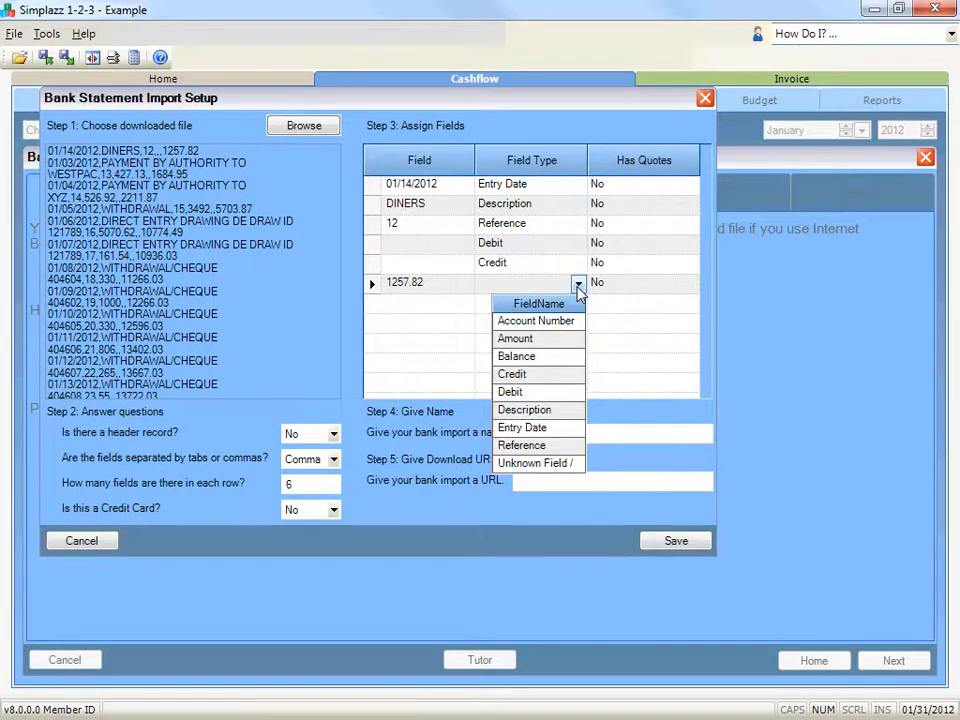
pyautogui.click(559, 356)
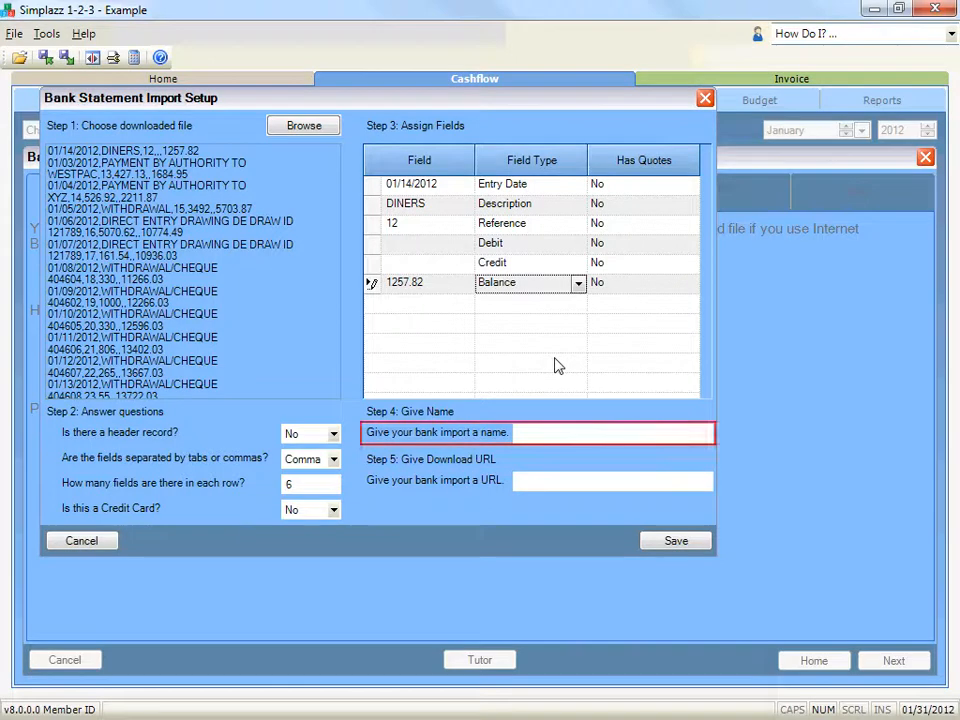
pyautogui.click(564, 431)
pyautogui.write('Bank of America')
pyautogui.click(540, 481)
pyautogui.write('www.bankofamerica.com')
pyautogui.click(688, 541)
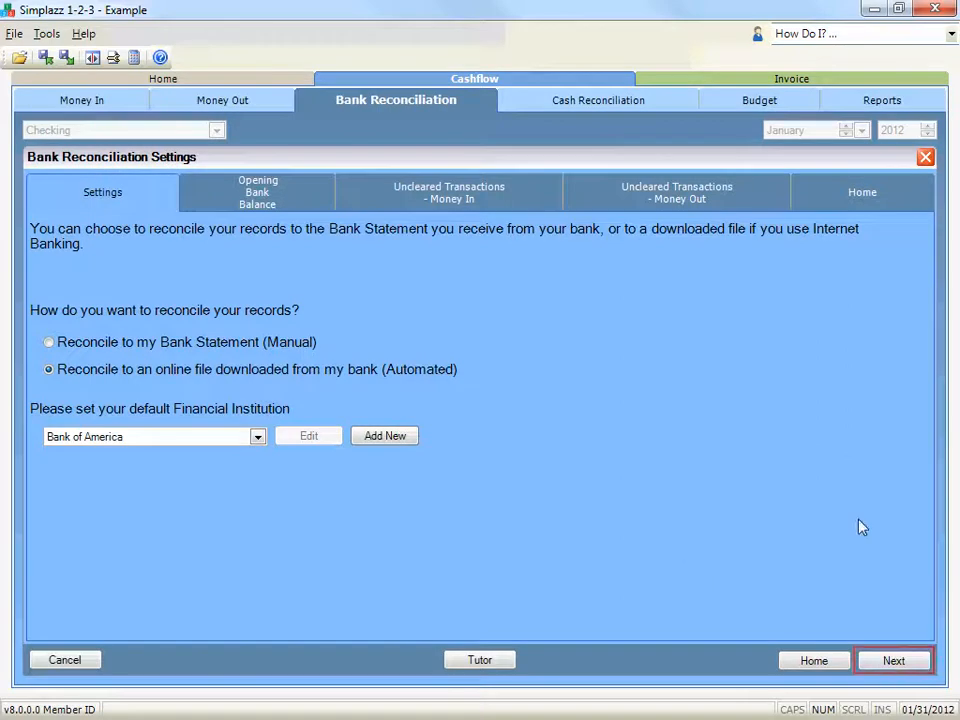
pyautogui.click(915, 663)
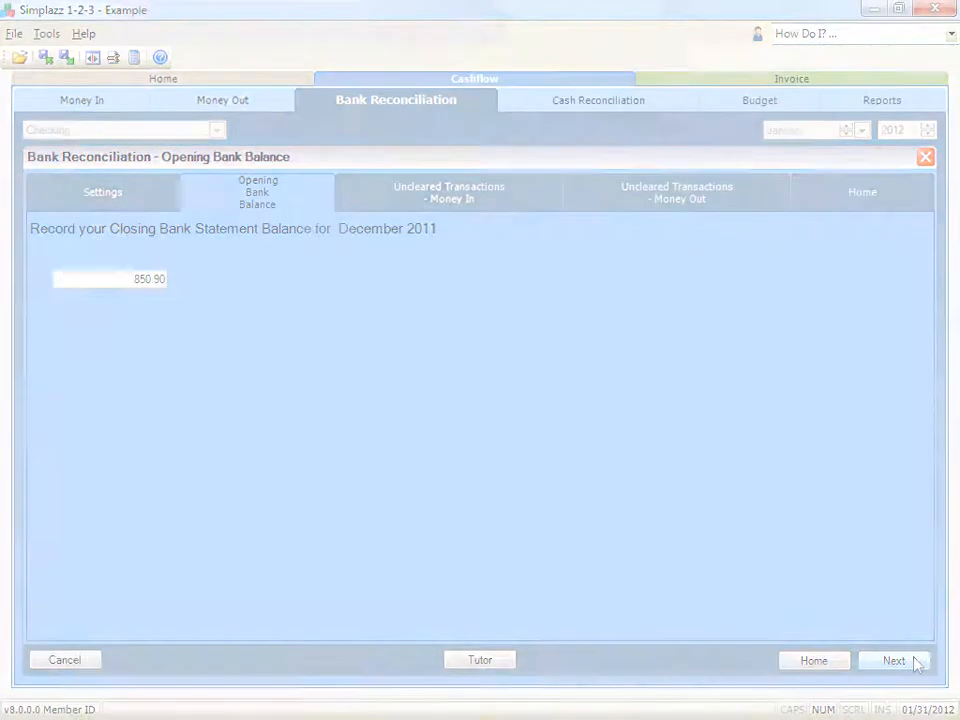